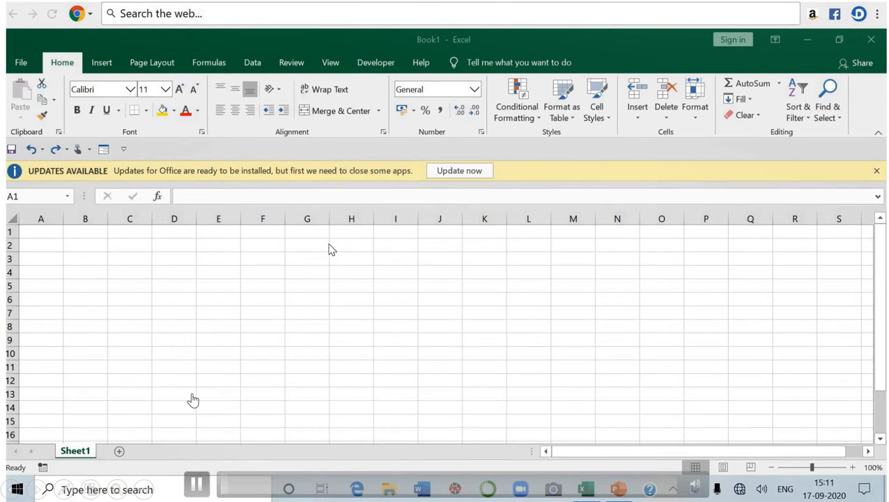
Enter 1 in A1 and 2 in A2, and fill the number series down to A14
{"action": "left_click", "coordinate": [40, 232]}
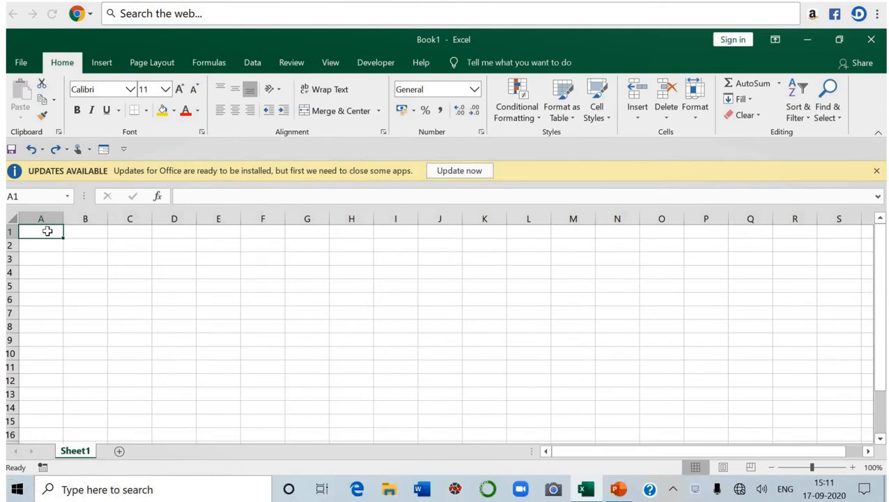
{"action": "type", "text": "1"}
{"action": "key", "text": "Return"}
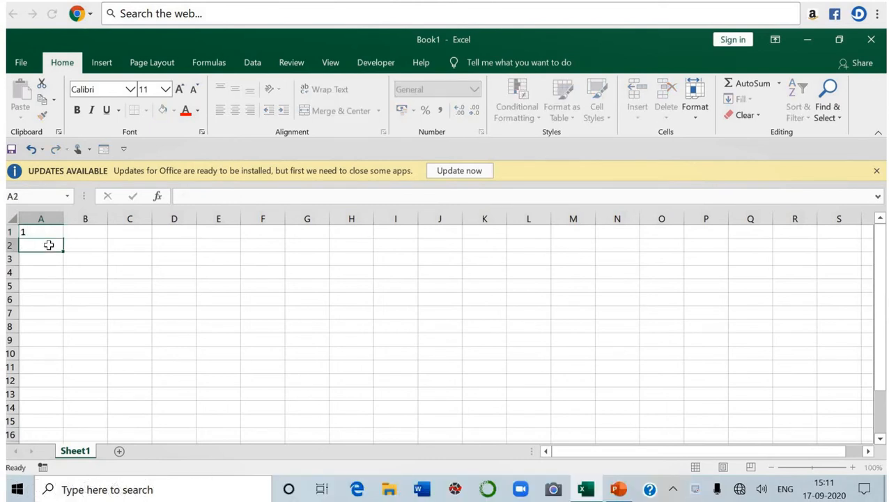
{"action": "type", "text": "2"}
{"action": "left_click", "coordinate": [52, 232]}
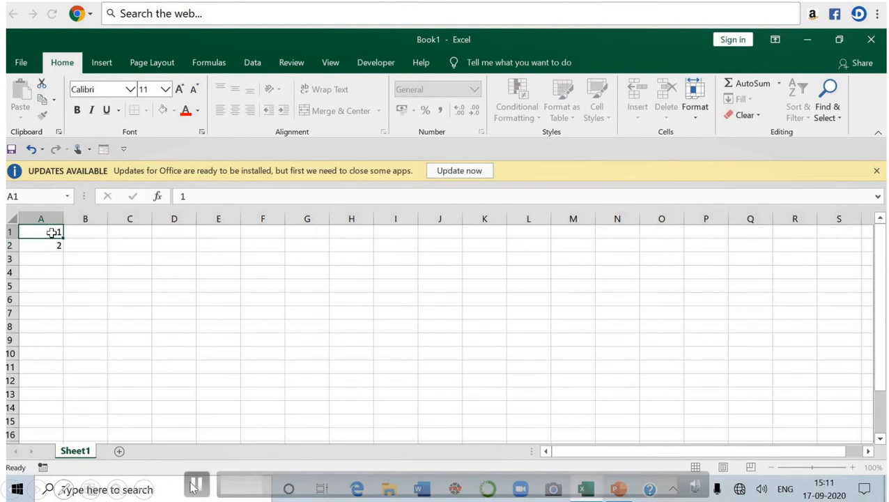
{"action": "left_click_drag", "start_coordinate": [52, 232], "coordinate": [52, 245]}
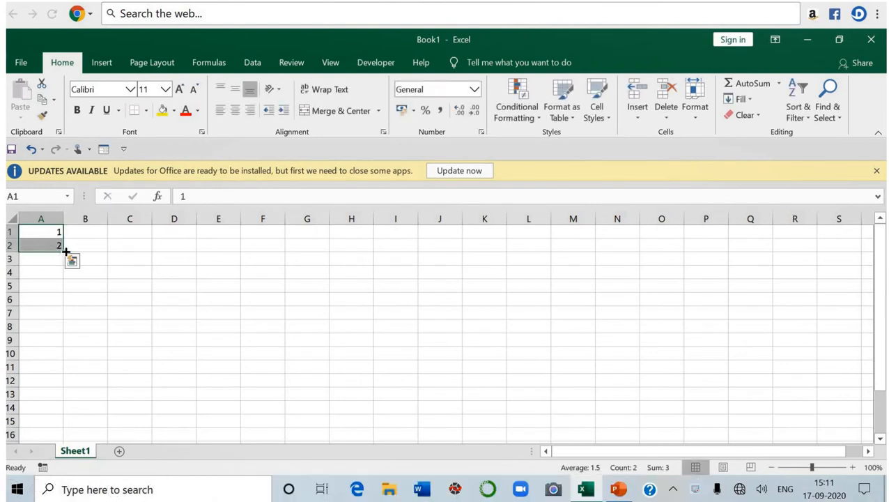
{"action": "left_click_drag", "start_coordinate": [64, 251], "coordinate": [78, 421]}
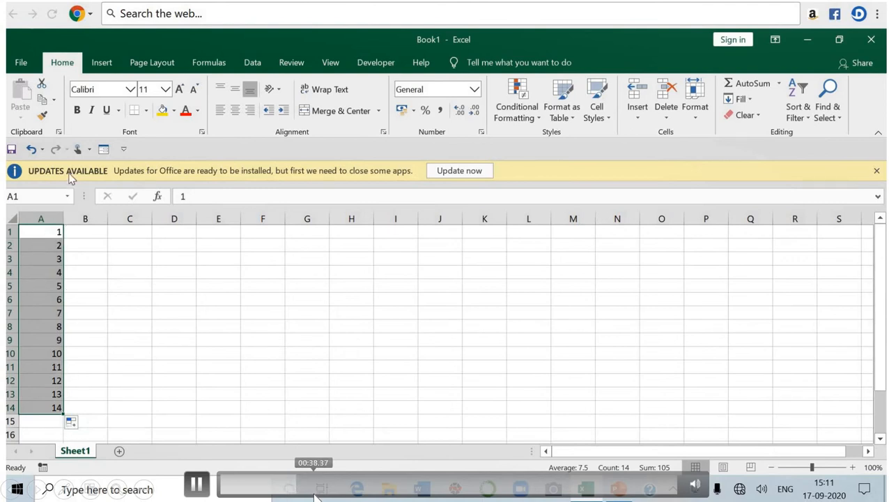
Undo the series fill and replace it with a series starting 1, 3 in A1:A2, extended down to A14
{"action": "left_click", "coordinate": [31, 149]}
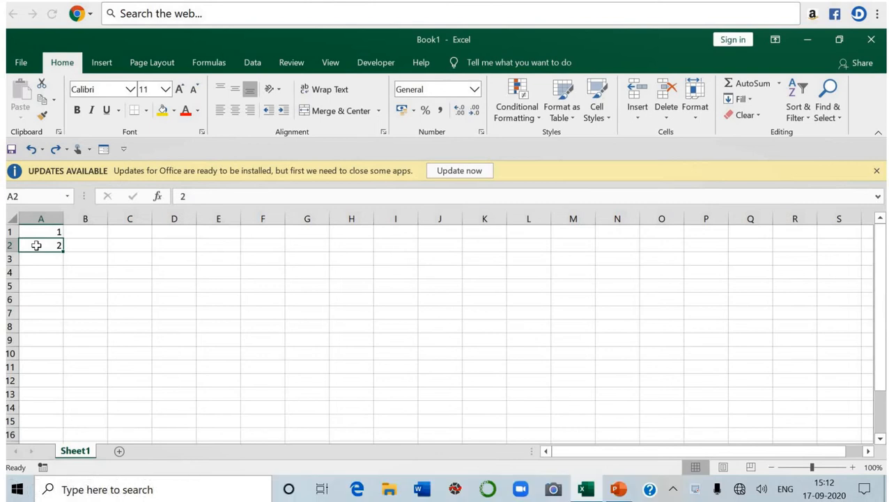
{"action": "type", "text": "3"}
{"action": "left_click", "coordinate": [42, 231]}
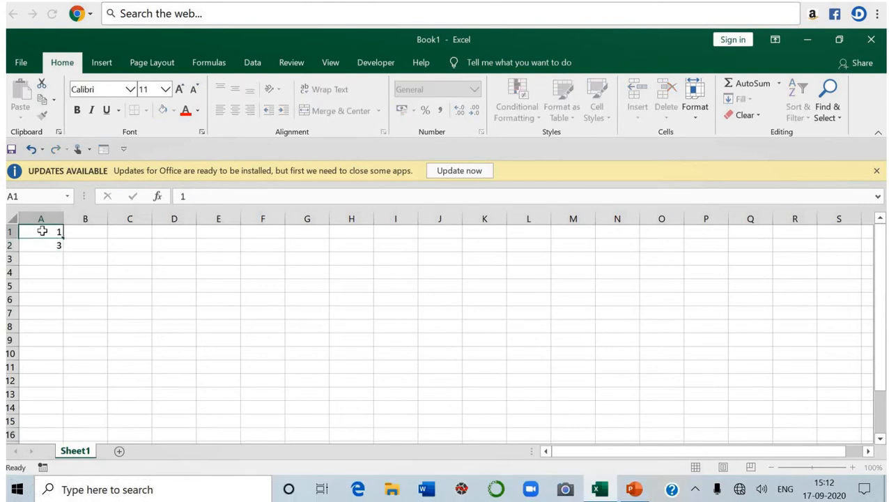
{"action": "left_click_drag", "start_coordinate": [42, 233], "coordinate": [53, 411]}
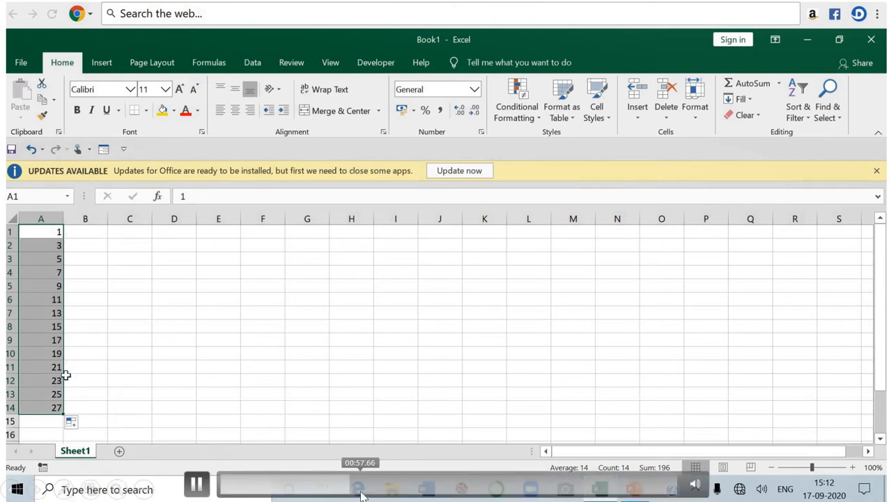
Undo the odd-number fill and clear the two starting values in A1:A2
{"action": "left_click", "coordinate": [30, 150]}
{"action": "left_click", "coordinate": [40, 234]}
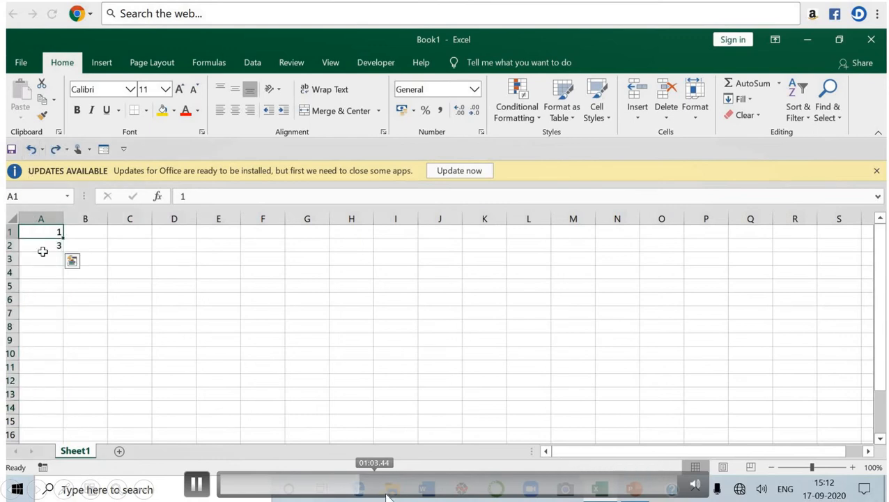
{"action": "left_click", "coordinate": [43, 251], "text": "shift"}
{"action": "key", "text": "Delete"}
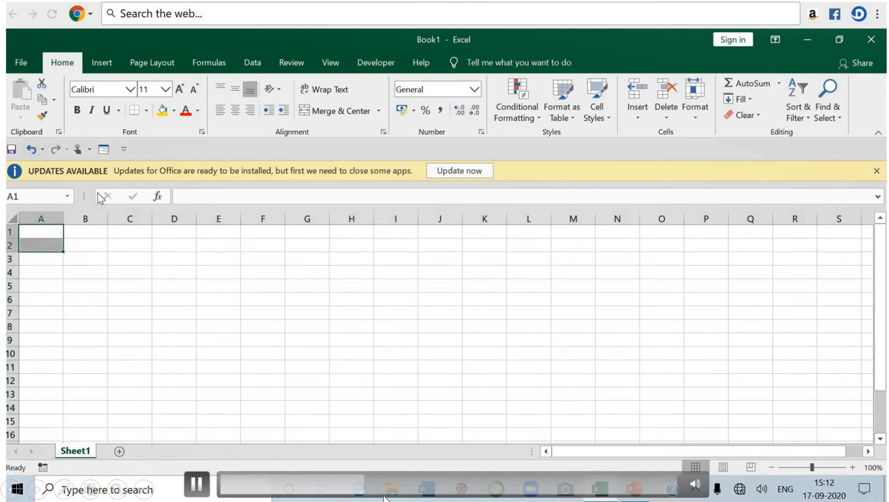
Enter Monday in A1 and Tuesday in A2
{"action": "left_click", "coordinate": [28, 234]}
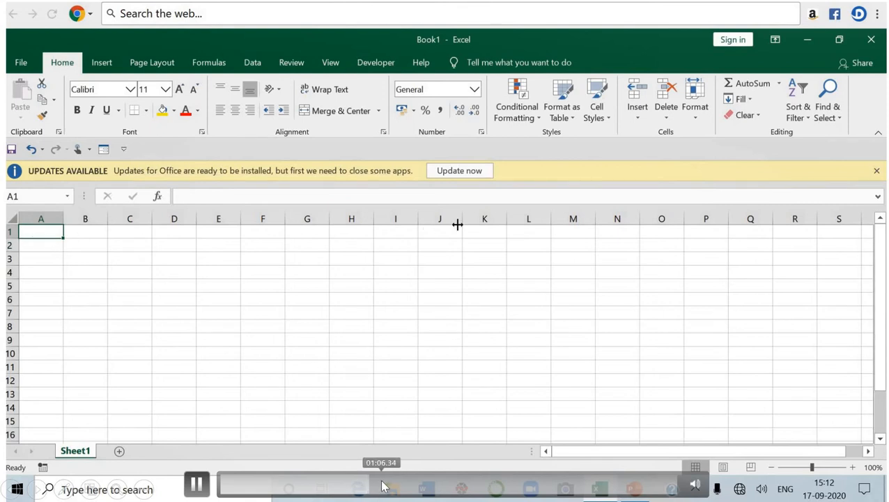
{"action": "type", "text": "M"}
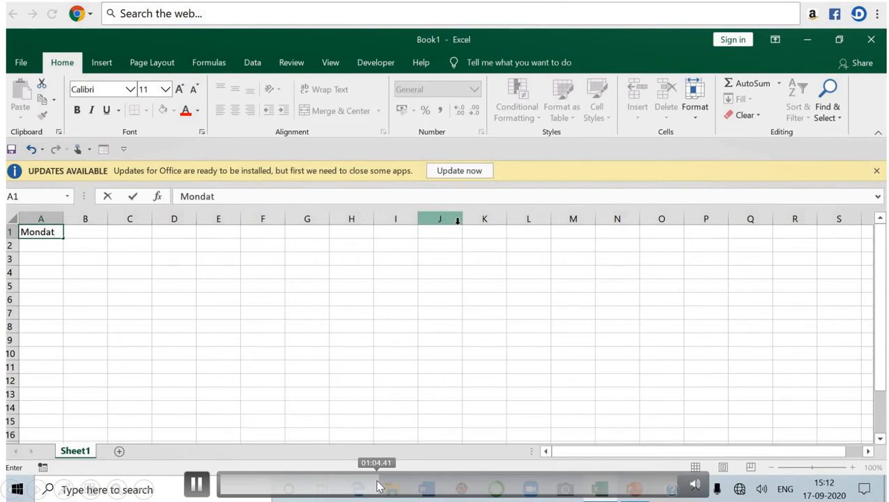
{"action": "type", "text": "onday"}
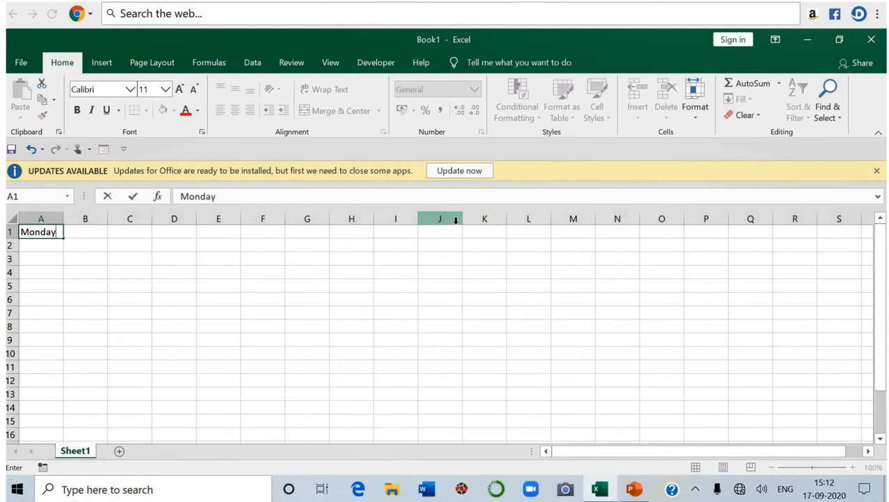
{"action": "left_click", "coordinate": [38, 247]}
{"action": "type", "text": "Tuesday"}
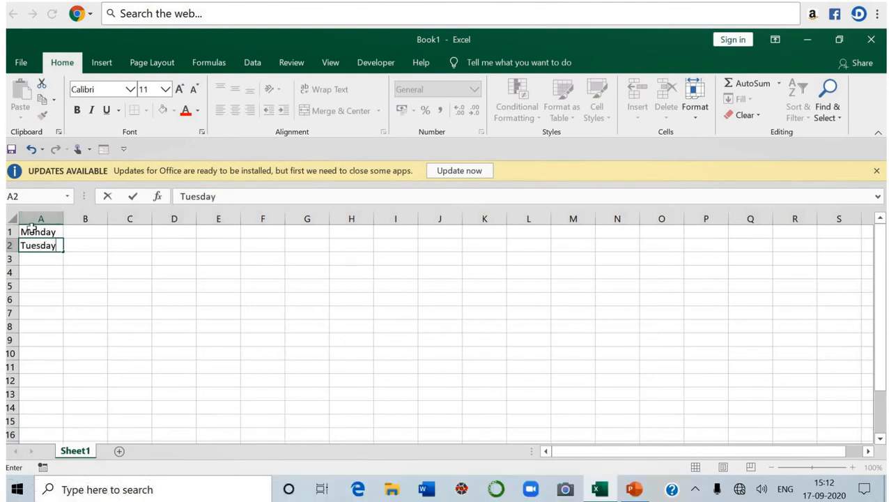
Extend the weekday series from A1:A2 down to A7 and autofit the width of column A
{"action": "left_click", "coordinate": [44, 234]}
{"action": "left_click_drag", "start_coordinate": [51, 239], "coordinate": [62, 318]}
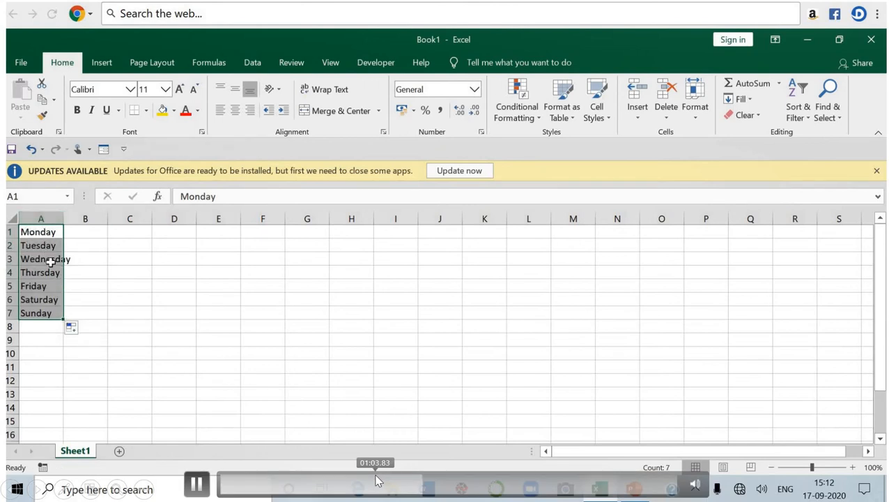
{"action": "double_click", "coordinate": [63, 219]}
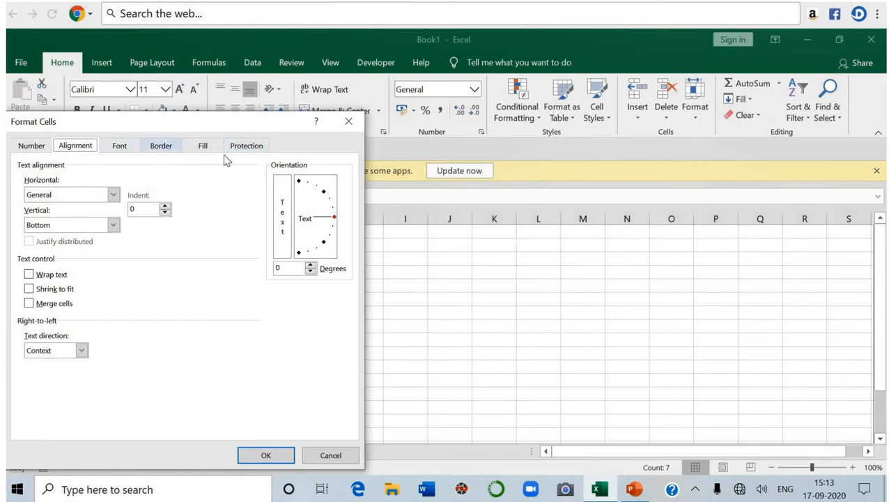
{"action": "mouse_move", "coordinate": [445, 482]}
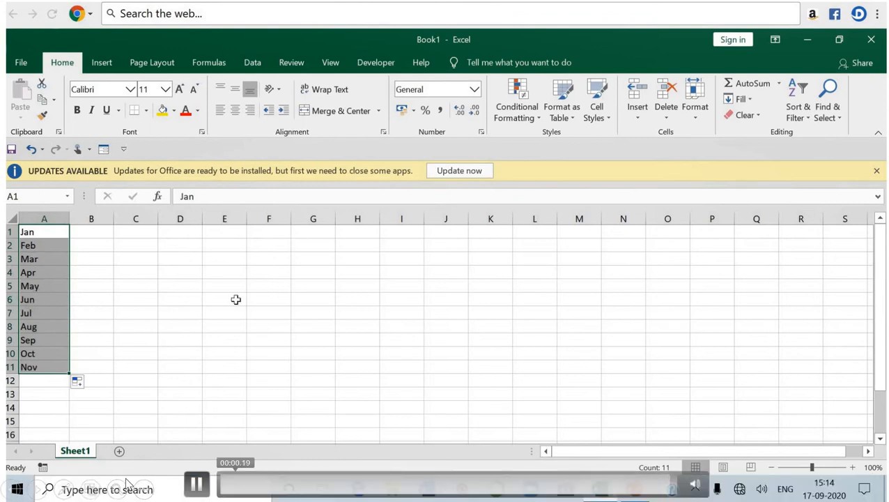
{"action": "left_click", "coordinate": [39, 490]}
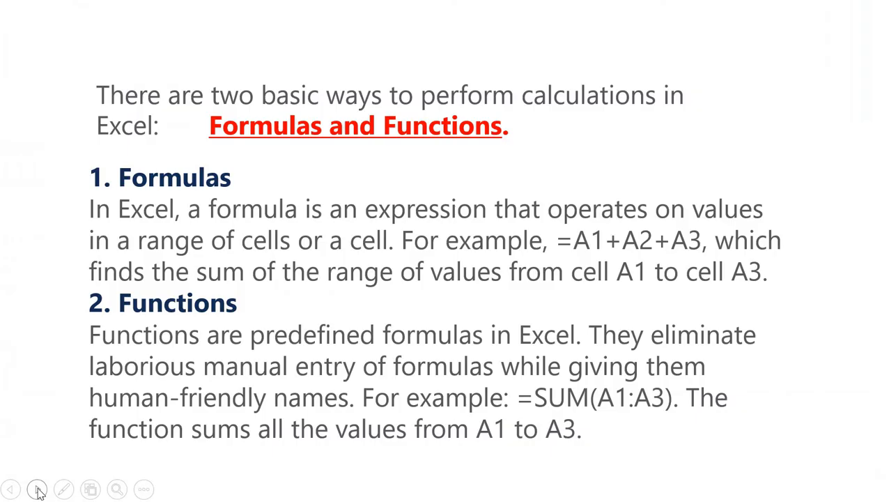
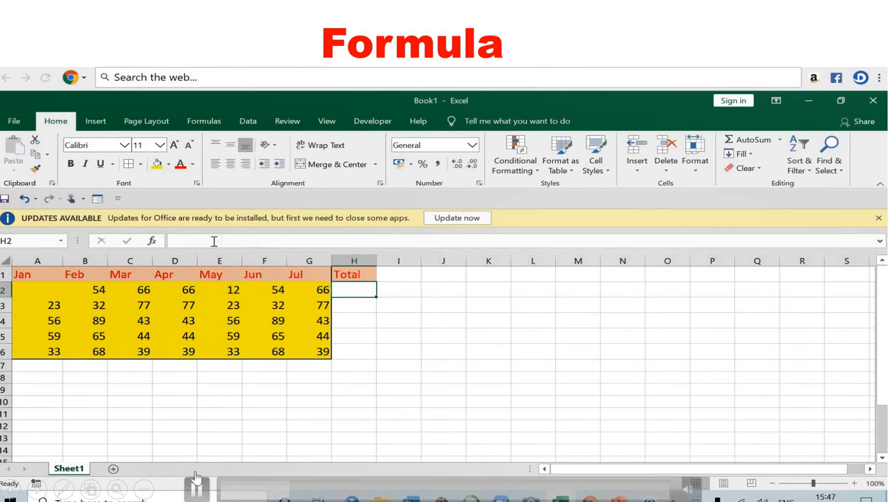
Enter the formula =A2+B2+C2+D2+E2+F2+G2 in H2 and fill it down the Total column to H6
{"action": "left_click", "coordinate": [207, 241]}
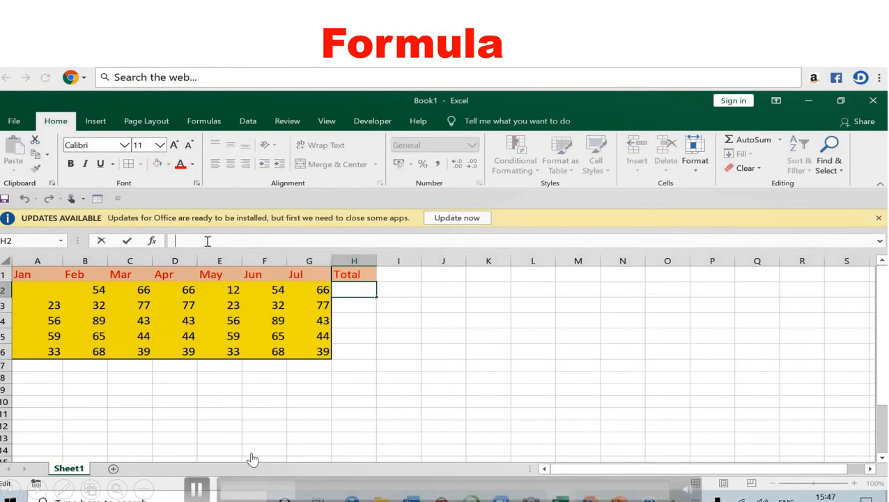
{"action": "type", "text": "="}
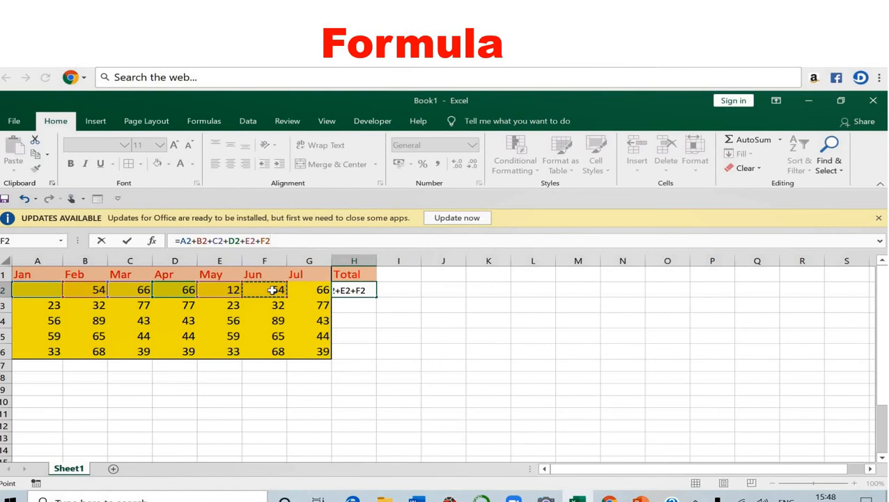
{"action": "left_click", "coordinate": [322, 290]}
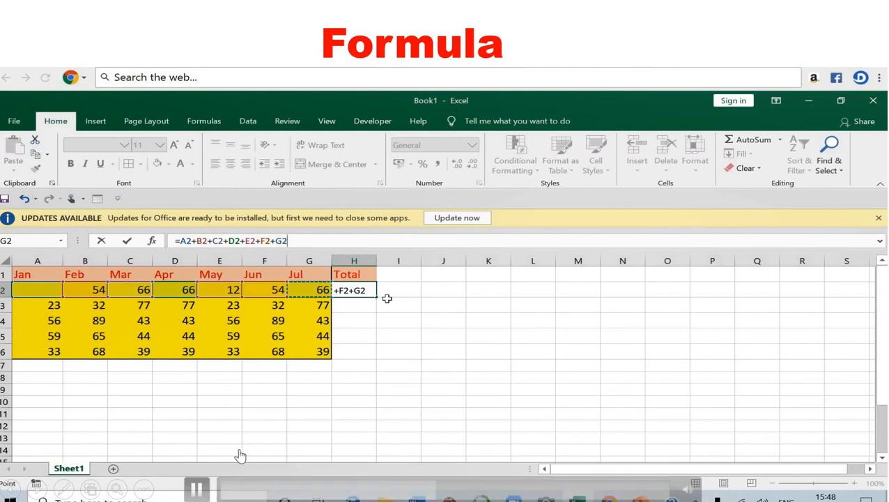
{"action": "key", "text": "Return"}
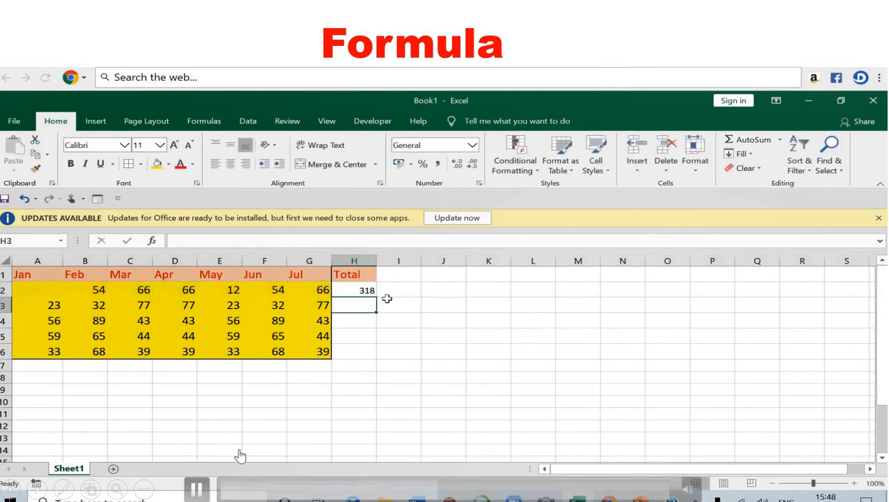
{"action": "left_click", "coordinate": [347, 291]}
{"action": "left_click_drag", "start_coordinate": [376, 297], "coordinate": [408, 344]}
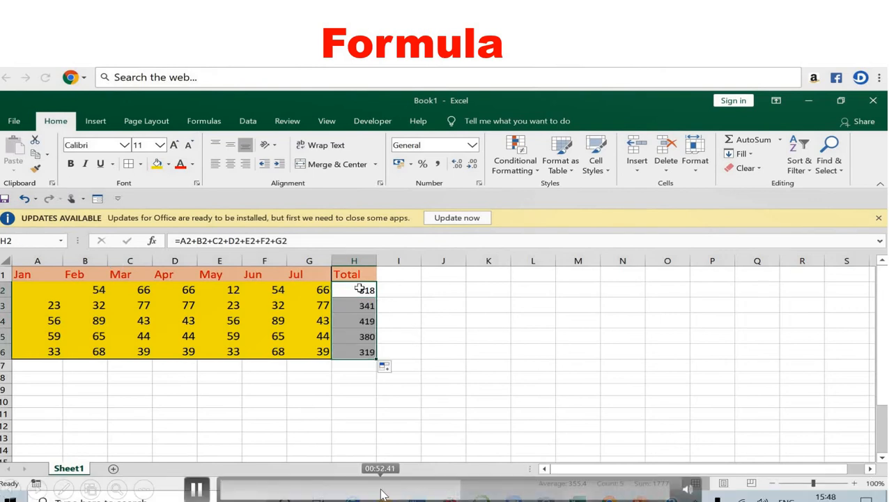
Clear the formulas in H2:H6 and enter =sum(A2:G2) in H2 as the first row's total
{"action": "left_click_drag", "start_coordinate": [359, 288], "coordinate": [358, 349]}
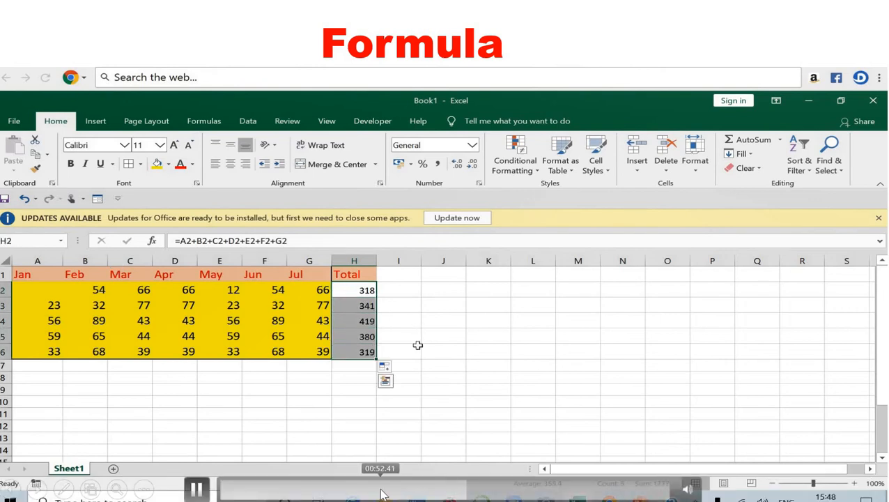
{"action": "key", "text": "Delete"}
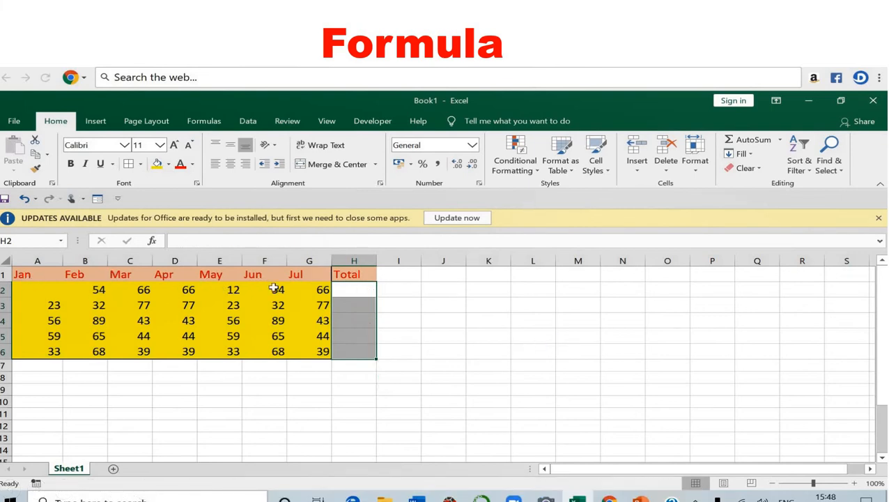
{"action": "left_click", "coordinate": [179, 241]}
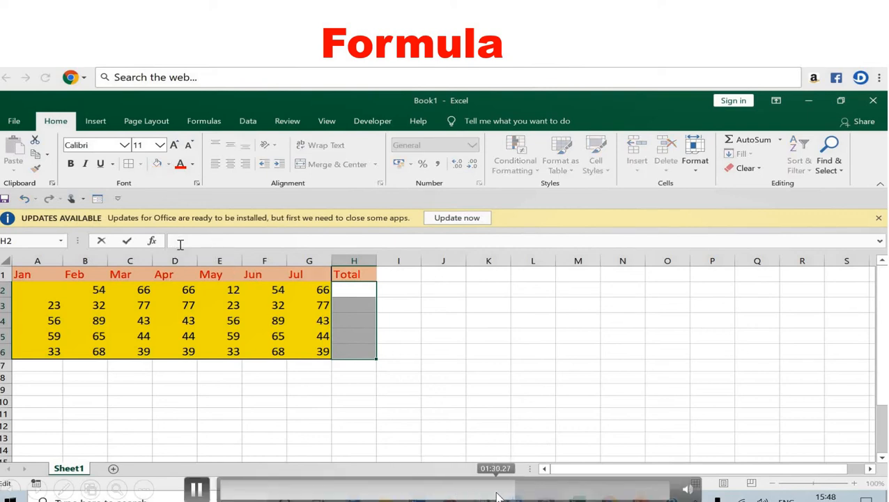
{"action": "type", "text": "=s"}
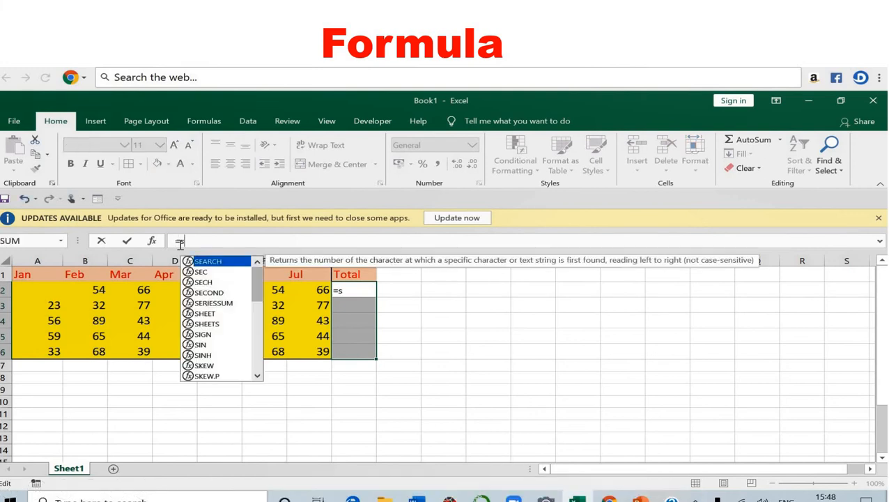
{"action": "type", "text": "um"}
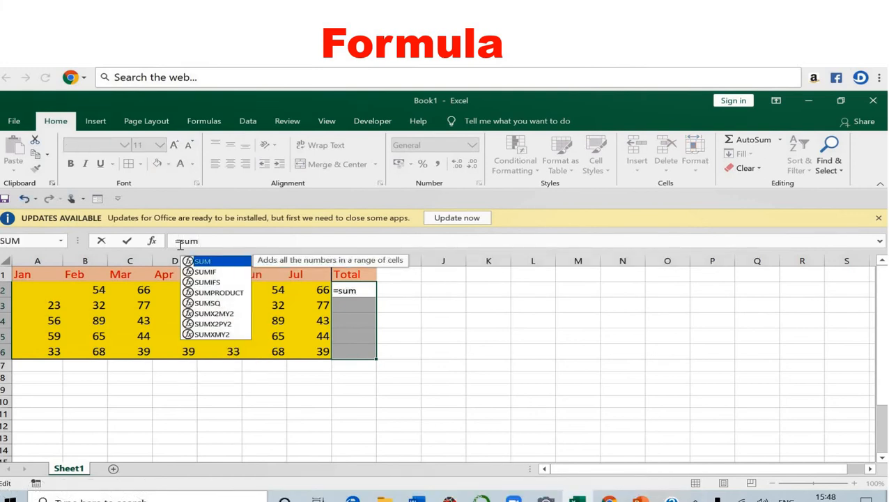
{"action": "type", "text": "("}
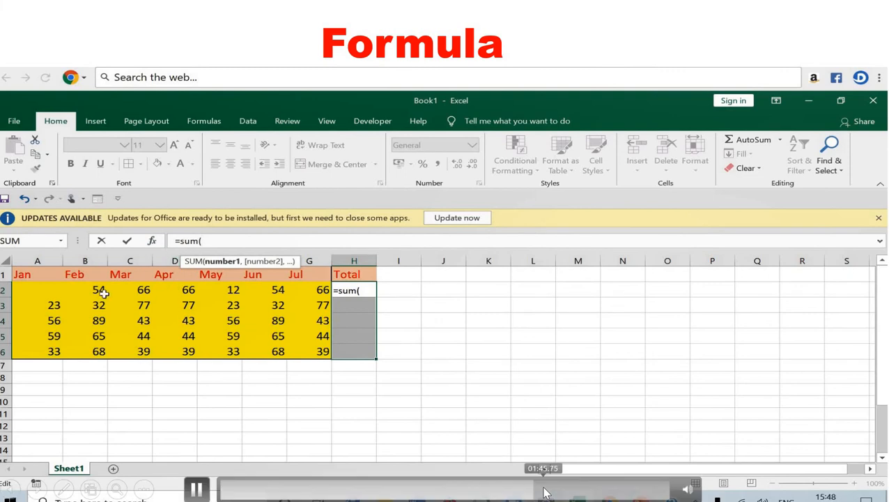
{"action": "left_click", "coordinate": [40, 285]}
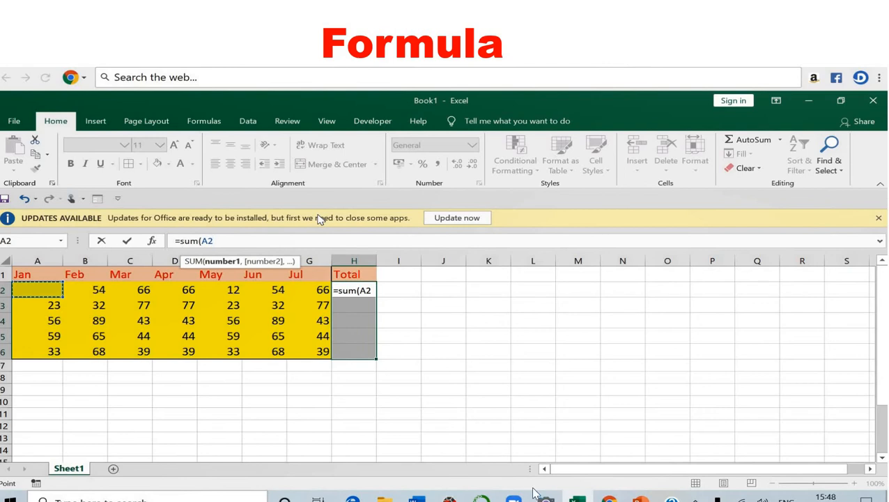
{"action": "key", "text": "F8"}
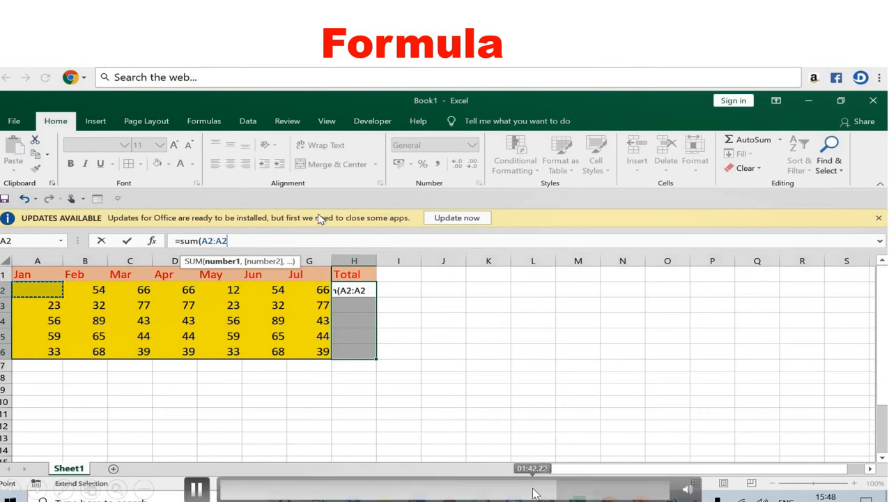
{"action": "key", "text": "BackSpace"}
{"action": "key", "text": "BackSpace"}
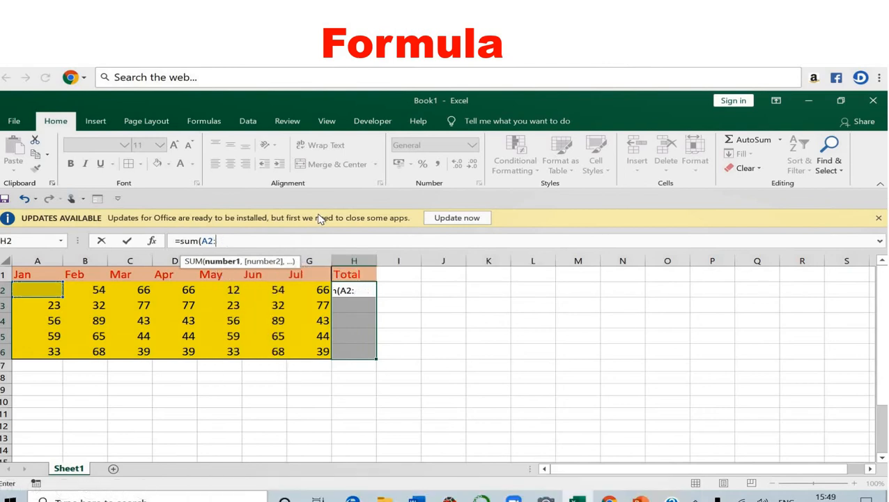
{"action": "left_click", "coordinate": [306, 289]}
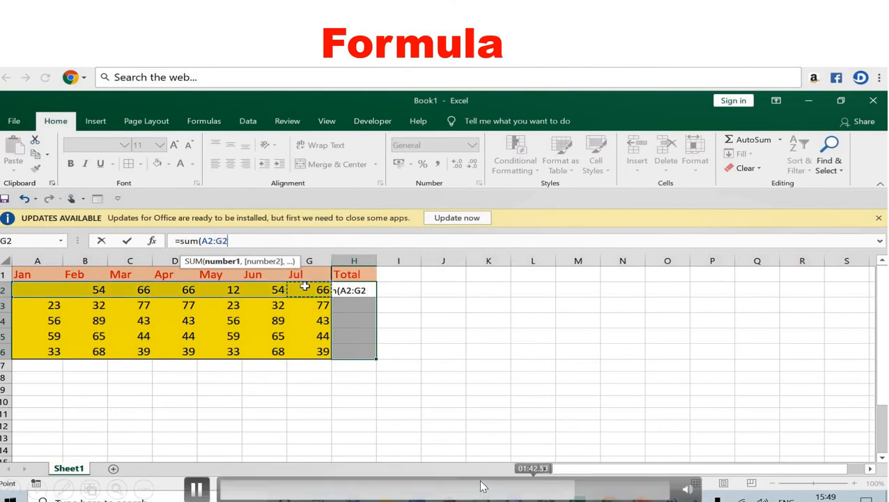
{"action": "type", "text": ")"}
{"action": "left_click", "coordinate": [285, 241]}
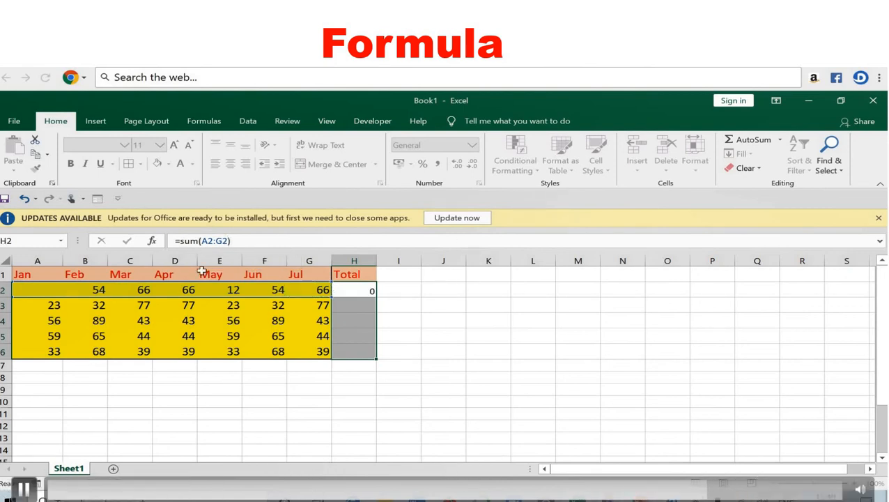
Commit the SUM formula in H2 and fill it down the Total column to H6
{"action": "key", "text": "Return"}
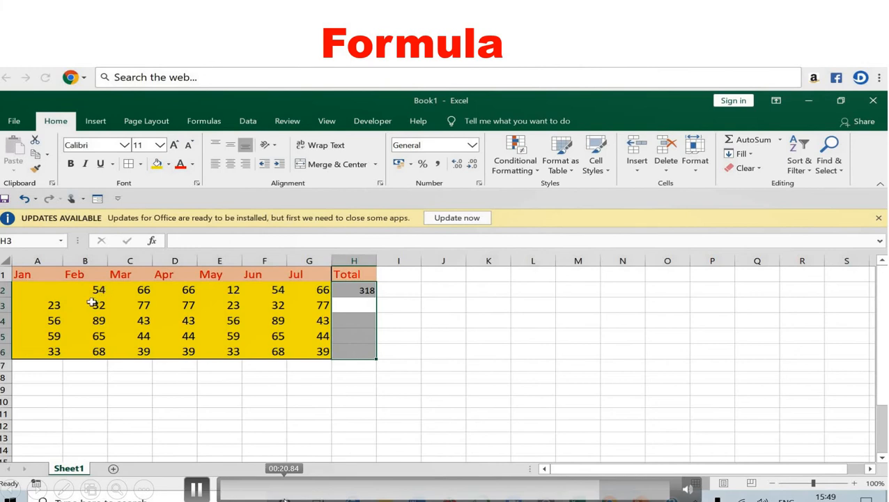
{"action": "left_click", "coordinate": [206, 239]}
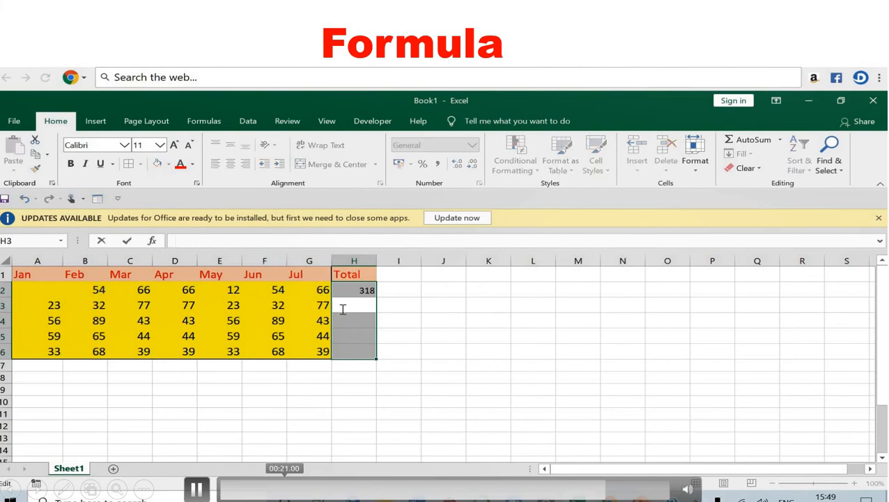
{"action": "left_click", "coordinate": [56, 288]}
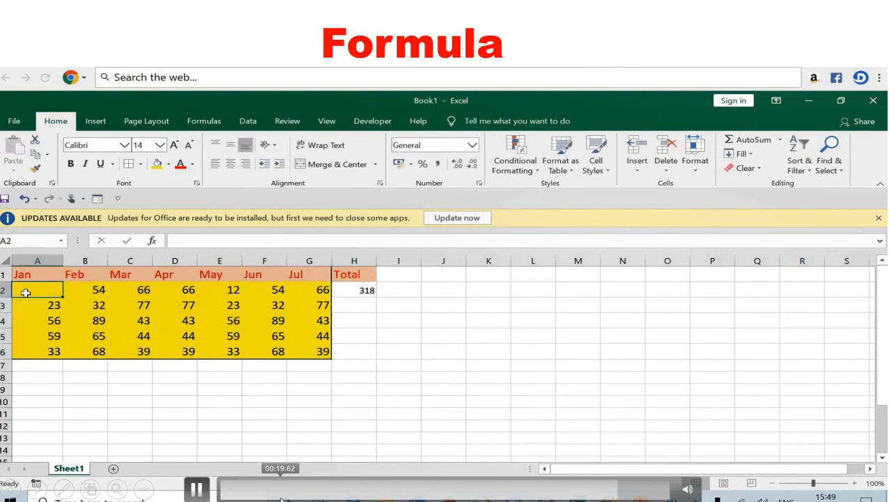
{"action": "left_click", "coordinate": [365, 291]}
{"action": "left_click_drag", "start_coordinate": [377, 298], "coordinate": [377, 358]}
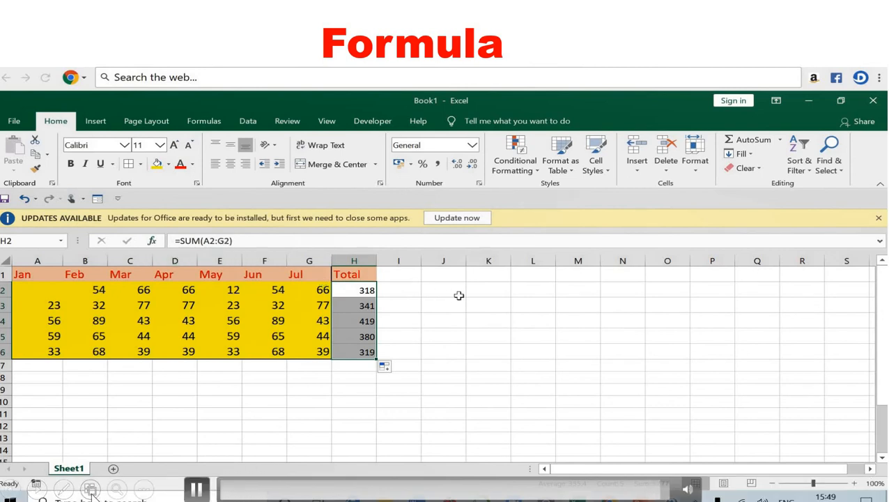
{"action": "left_click", "coordinate": [37, 489]}
{"action": "left_click", "coordinate": [37, 489]}
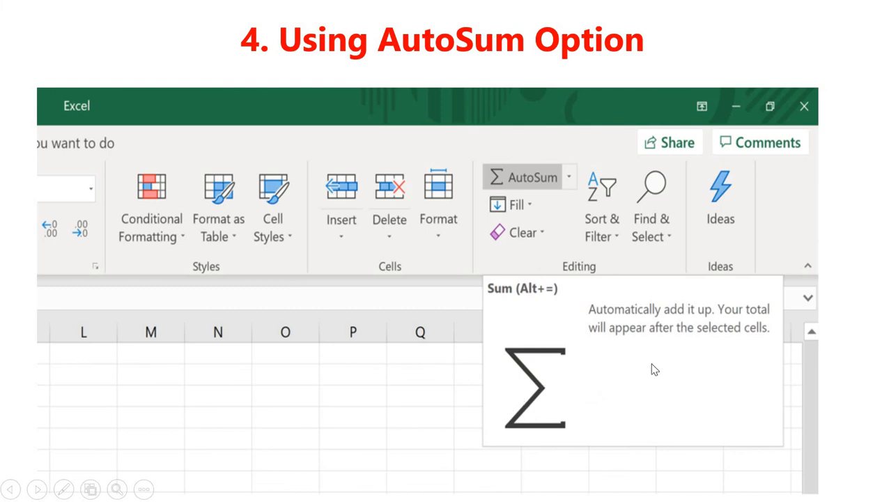
{"action": "left_click", "coordinate": [476, 385]}
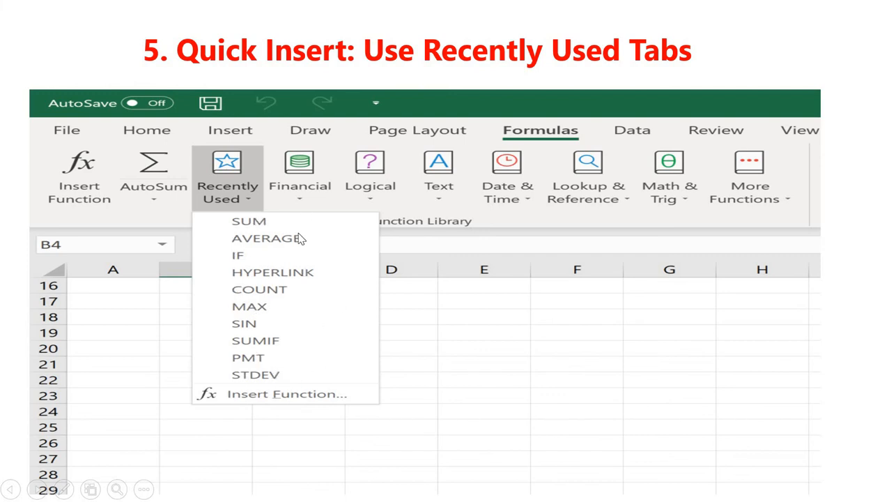
{"action": "left_click", "coordinate": [422, 273]}
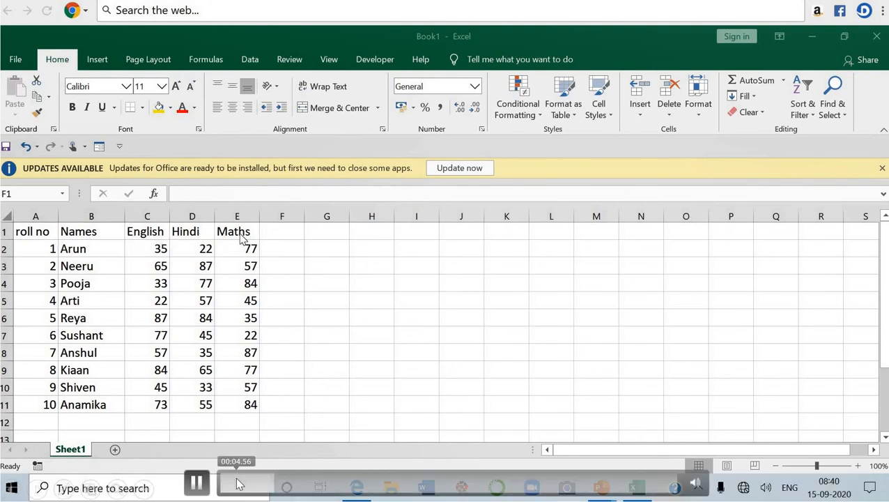
Enter the heading Total in F1, next to the Maths column
{"action": "left_click", "coordinate": [281, 233]}
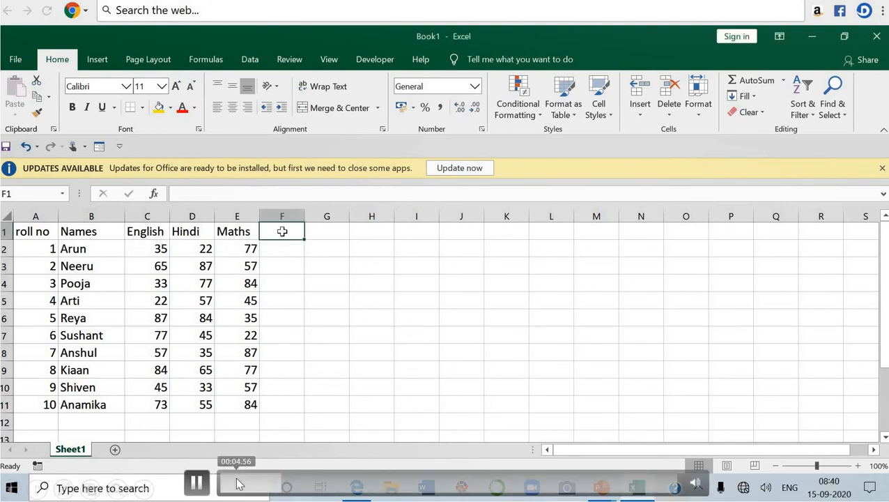
{"action": "type", "text": "T"}
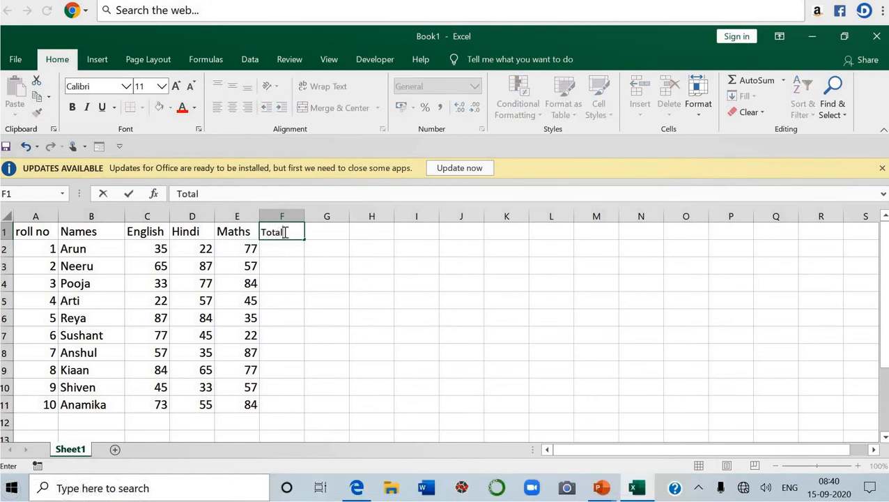
{"action": "type", "text": "otal"}
{"action": "key", "text": "Return"}
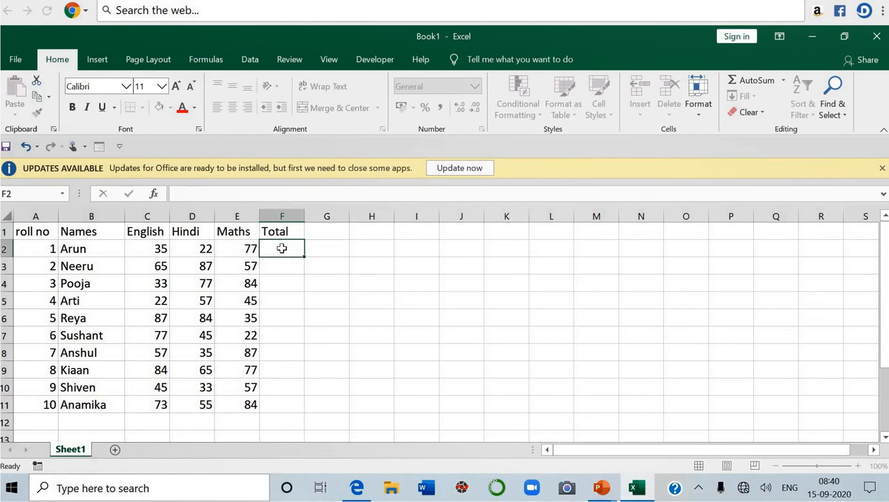
{"action": "left_click", "coordinate": [289, 230]}
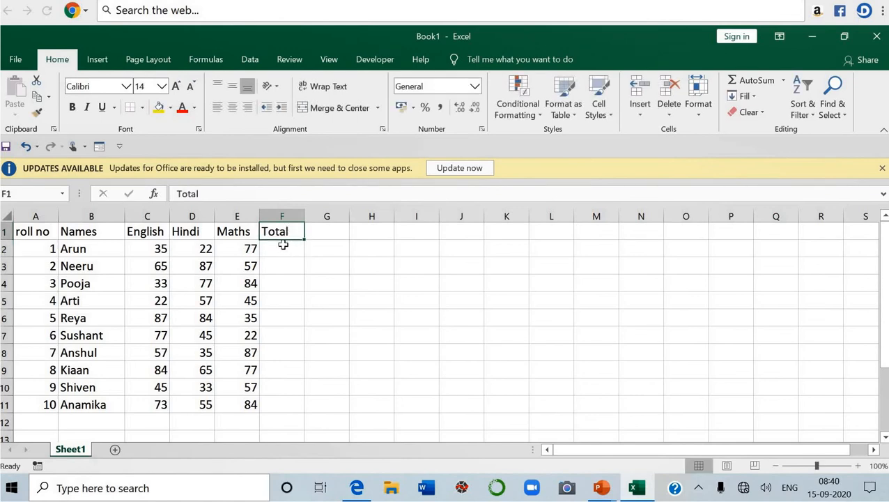
{"action": "left_click", "coordinate": [283, 245]}
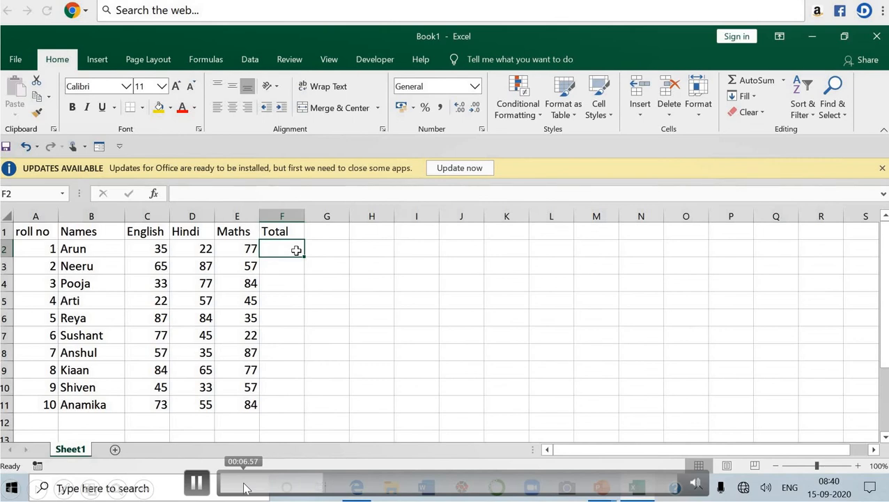
{"action": "type", "text": "="}
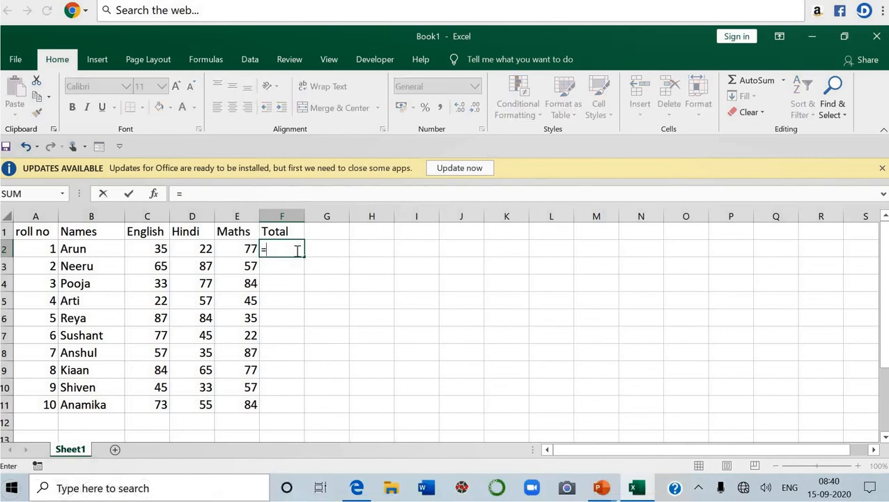
{"action": "type", "text": "s"}
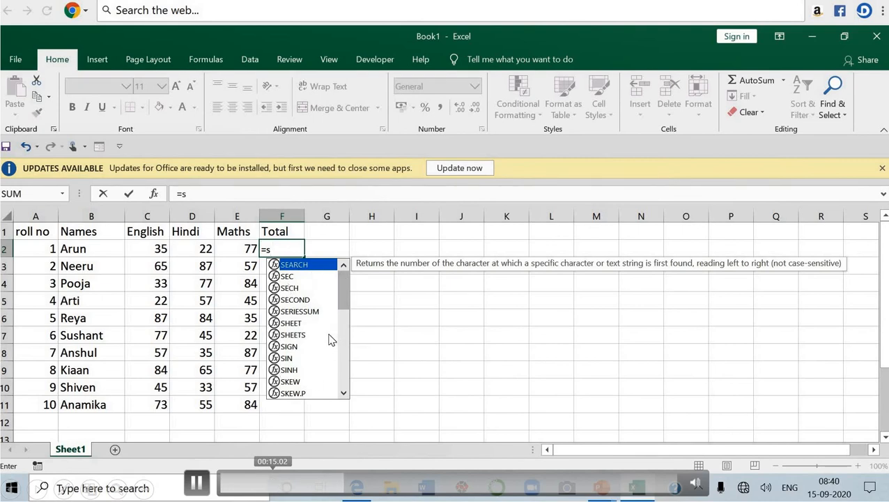
{"action": "type", "text": "u"}
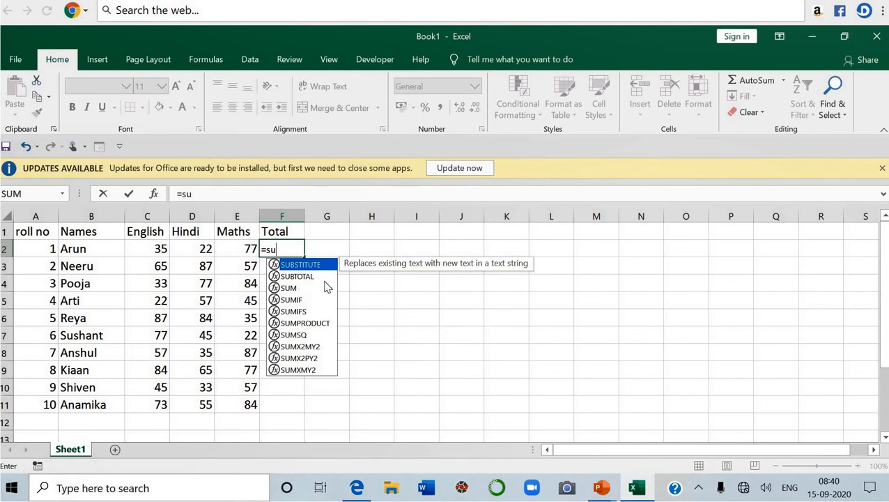
{"action": "left_click", "coordinate": [368, 278]}
{"action": "left_click", "coordinate": [298, 249]}
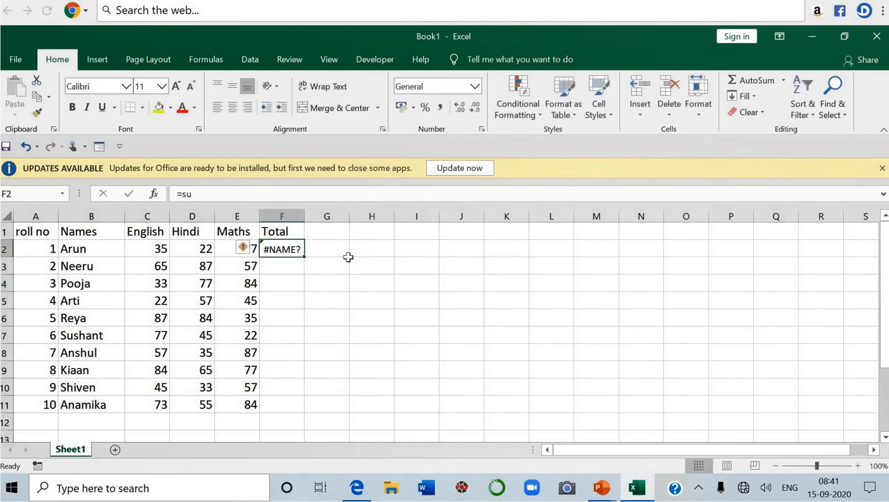
{"action": "key", "text": "BackSpace"}
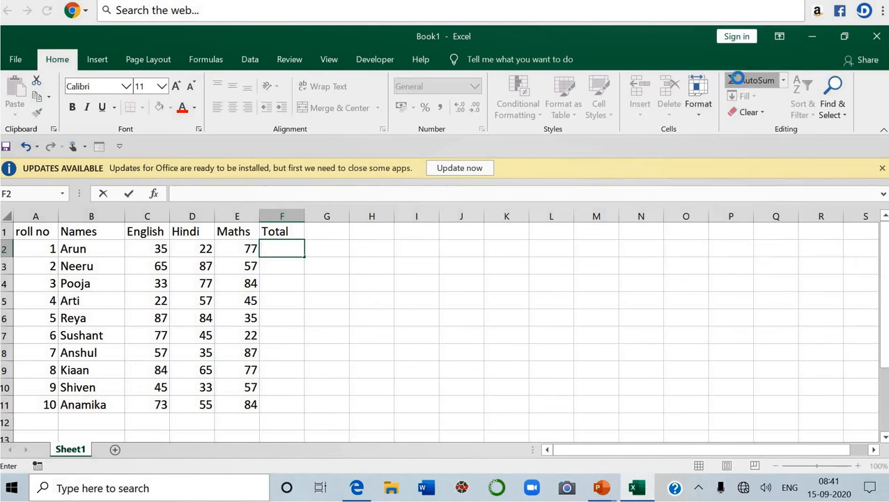
{"action": "key", "text": "Escape"}
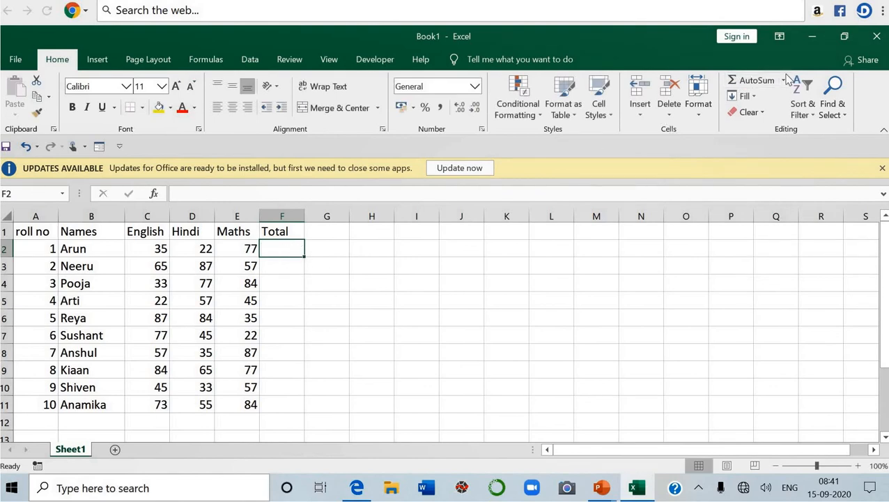
Total C2:E2 in F2 with AutoSum and fill the formula down the Total column to F11
{"action": "left_click", "coordinate": [763, 84]}
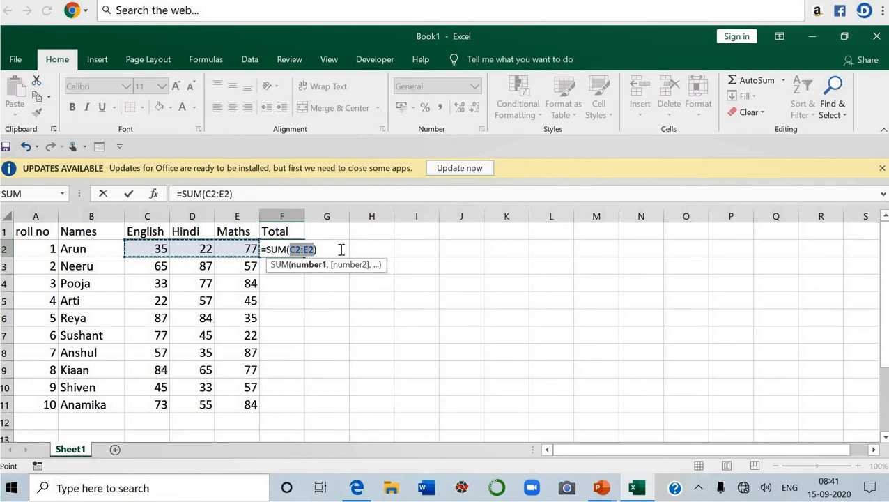
{"action": "key", "text": "Return"}
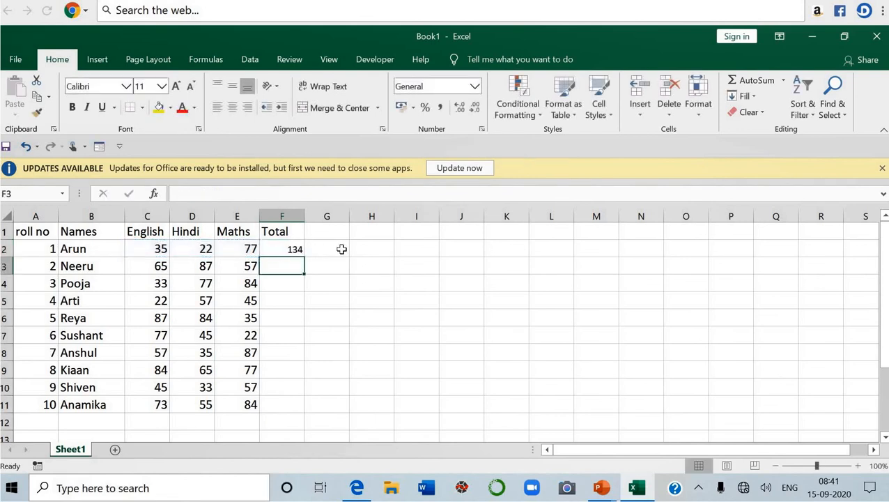
{"action": "left_click", "coordinate": [291, 250]}
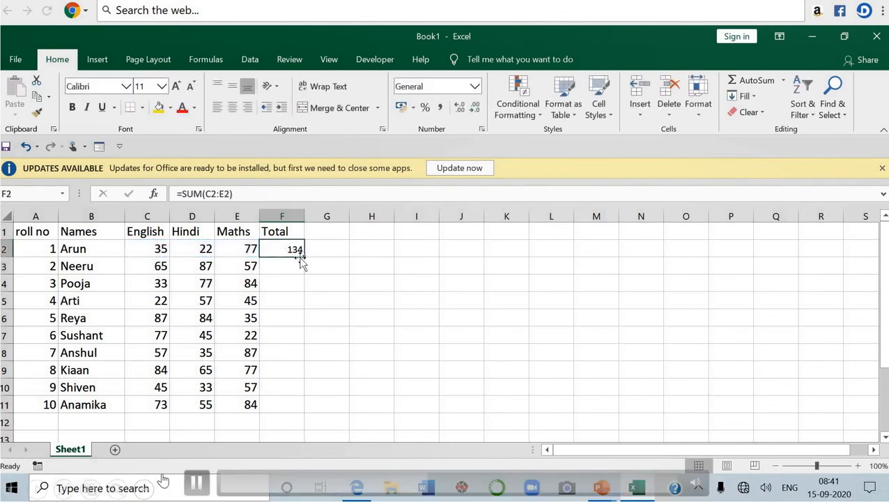
{"action": "mouse_move", "coordinate": [301, 257]}
{"action": "left_mouse_down"}
{"action": "mouse_move", "coordinate": [302, 411]}
{"action": "mouse_move", "coordinate": [321, 386]}
{"action": "left_mouse_up"}
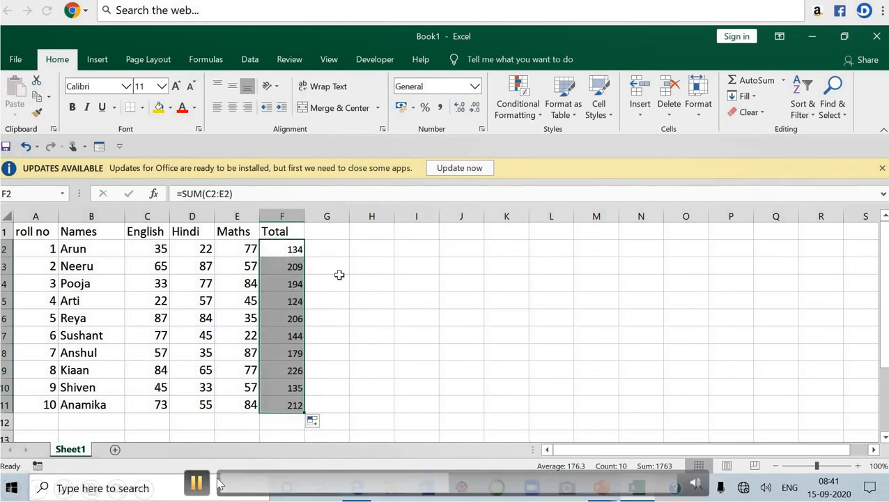
Examine the functions offered by Insert Function and by the Text, Logical and Financial categories of the function library
{"action": "left_click", "coordinate": [244, 490]}
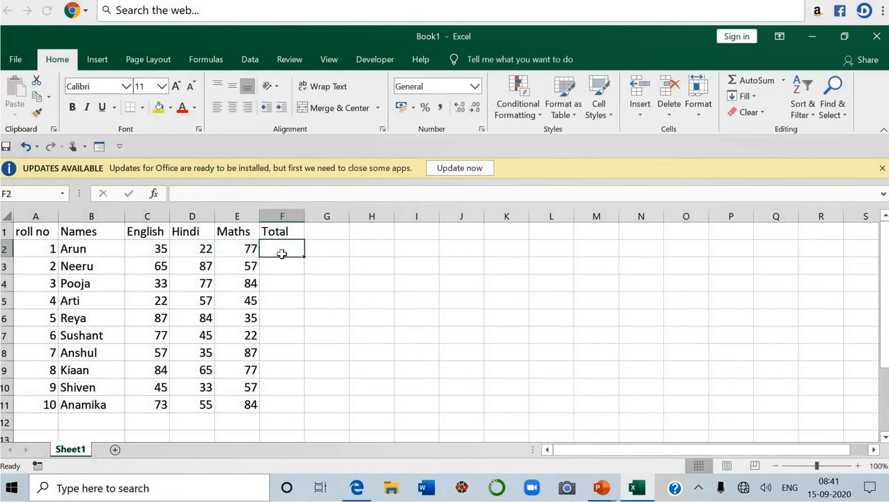
{"action": "left_click", "coordinate": [212, 60]}
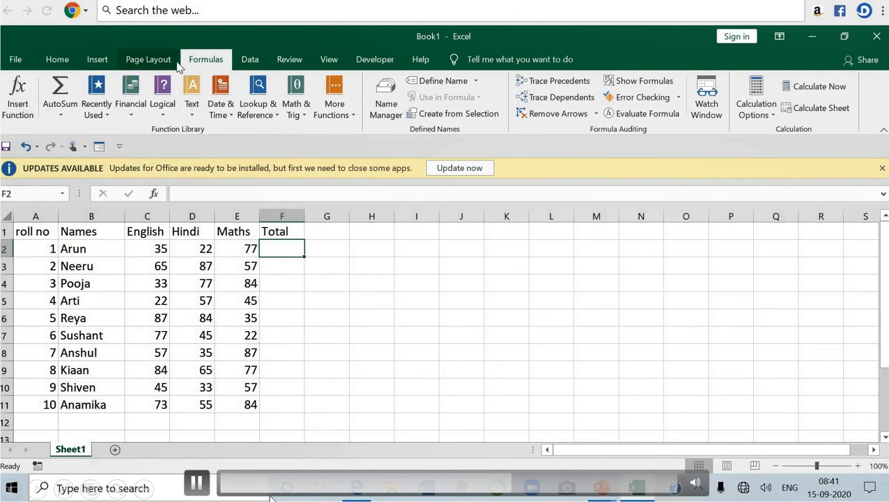
{"action": "left_click", "coordinate": [19, 94]}
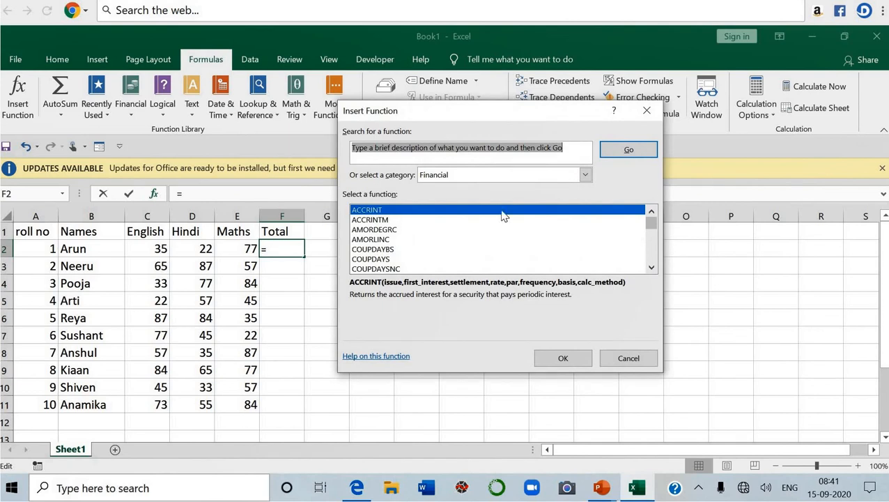
{"action": "mouse_move", "coordinate": [654, 225]}
{"action": "left_mouse_down"}
{"action": "mouse_move", "coordinate": [653, 250]}
{"action": "mouse_move", "coordinate": [654, 212]}
{"action": "left_mouse_up"}
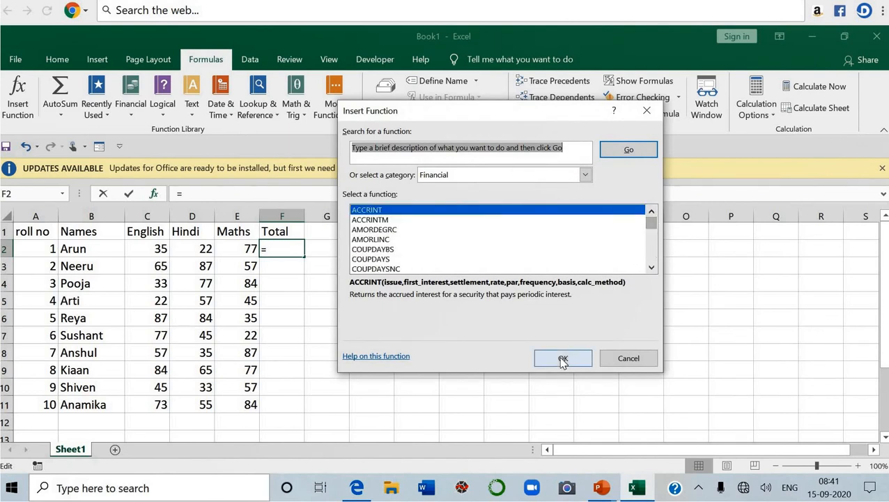
{"action": "left_click", "coordinate": [619, 357]}
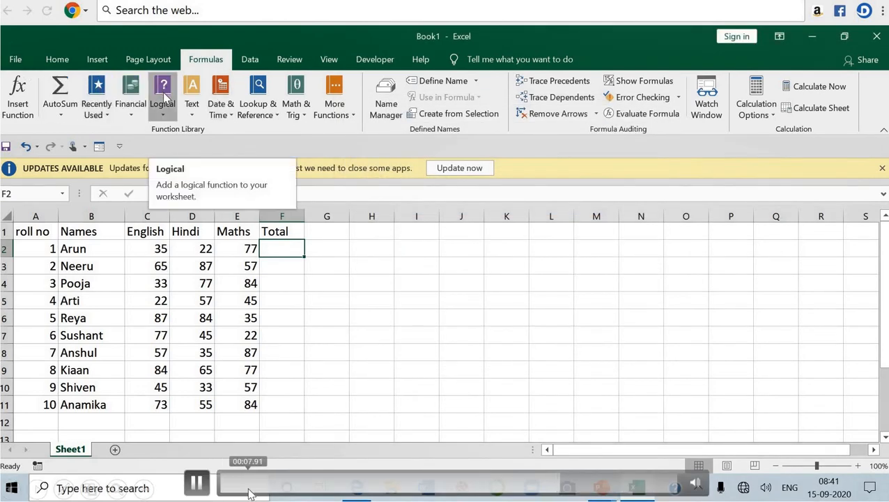
{"action": "left_click", "coordinate": [194, 97]}
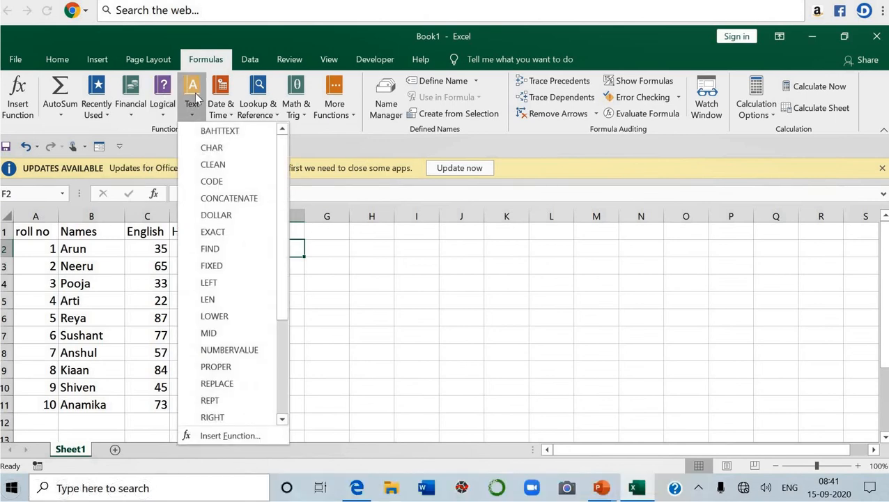
{"action": "left_click", "coordinate": [164, 97]}
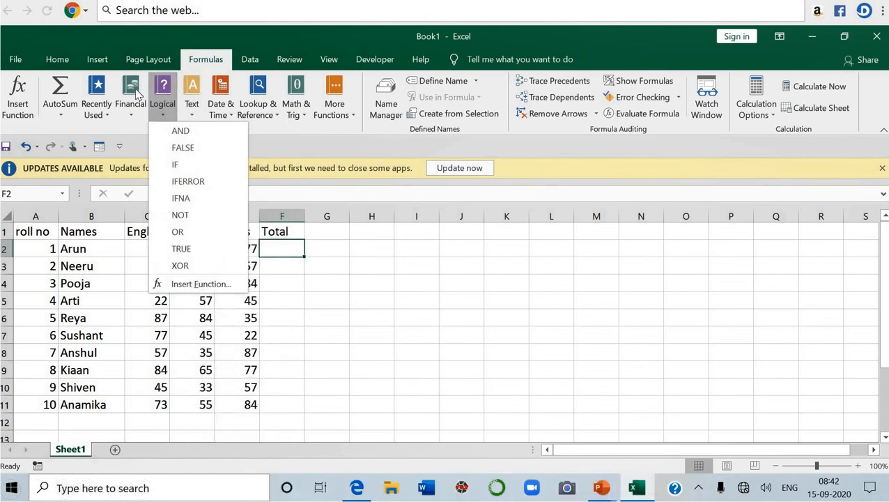
{"action": "left_click", "coordinate": [131, 93]}
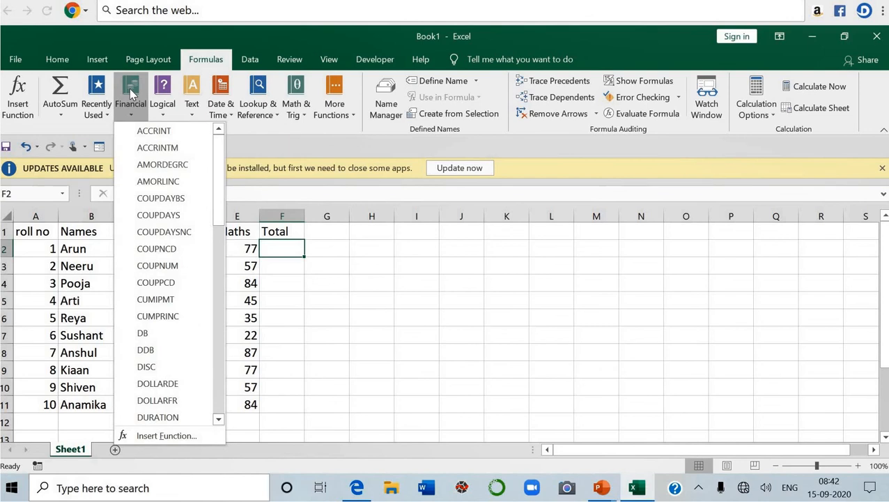
Insert SUM from the recently used functions into F2 to total the marks in C2:E2
{"action": "left_click", "coordinate": [93, 96]}
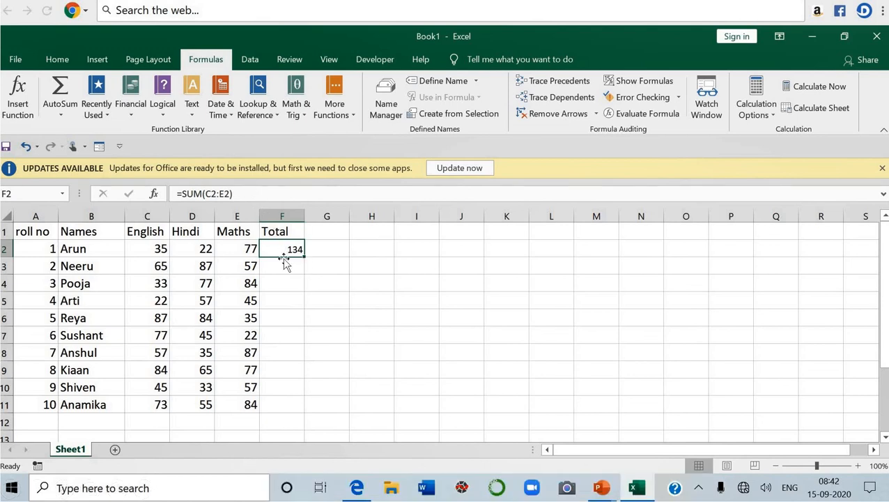
{"action": "mouse_move", "coordinate": [284, 484]}
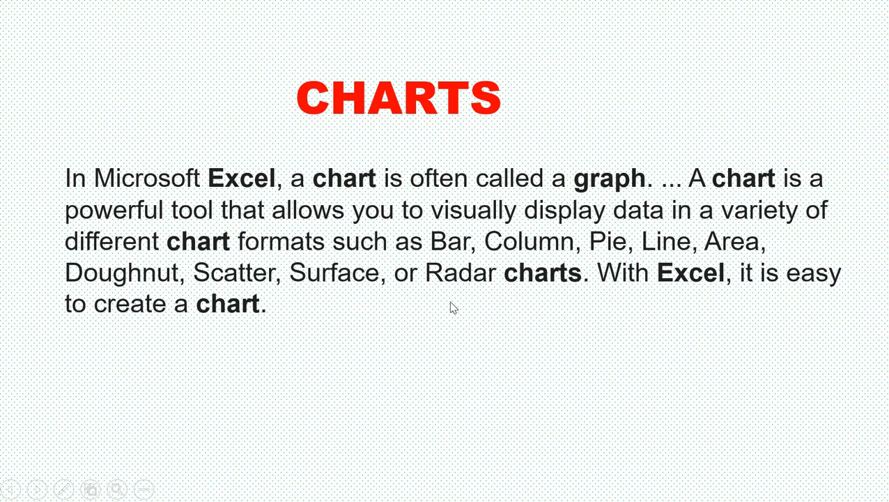
{"action": "left_click", "coordinate": [394, 321]}
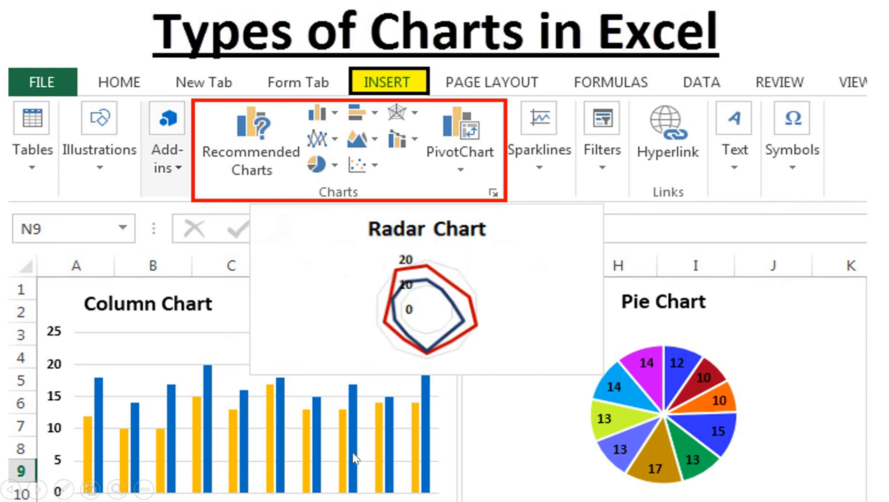
{"action": "left_click", "coordinate": [418, 279]}
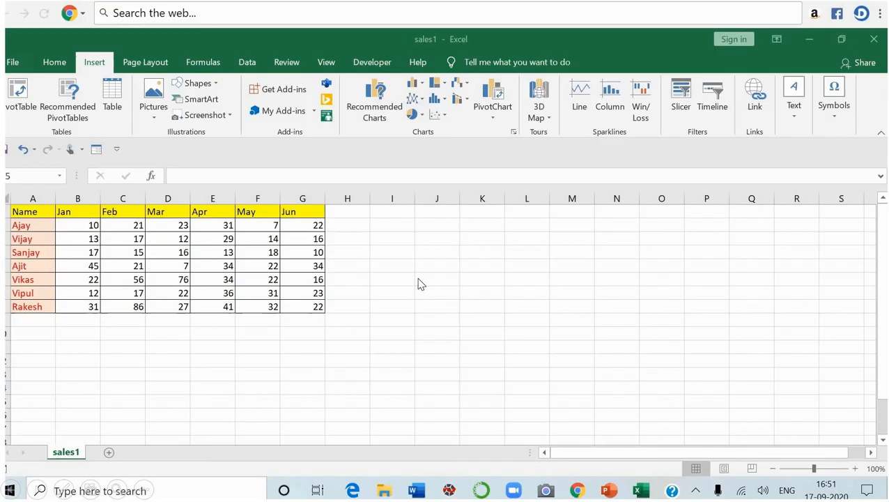